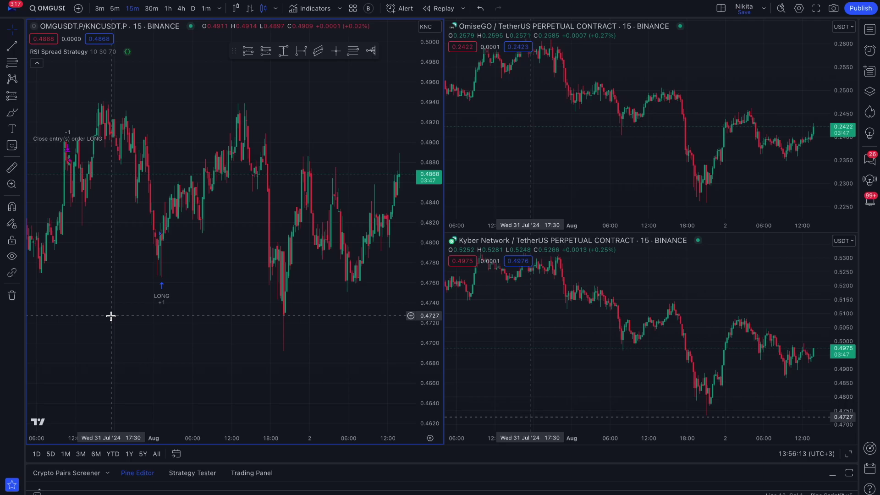
- Inspect the OMGUSDT.P and KNCUSDT.P spread legs in Symbol Search, leaving the chart unchanged
{"action": "left_click", "coordinate": [44, 9]}
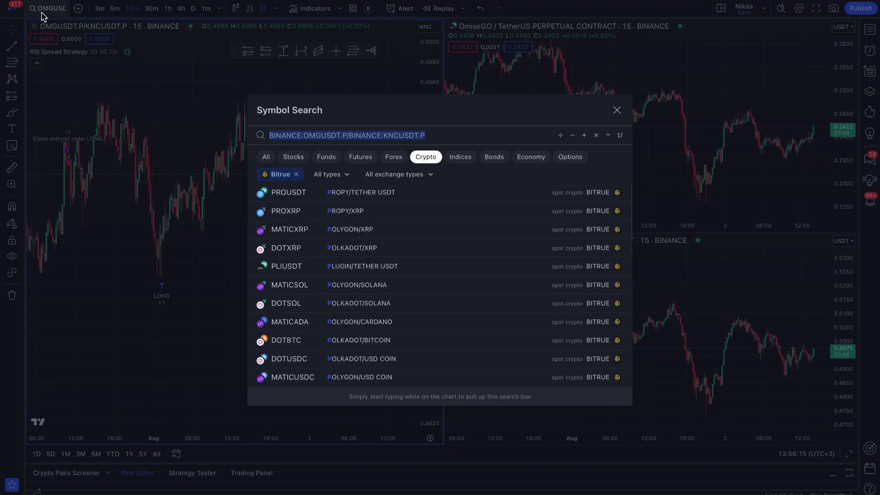
{"action": "double_click", "coordinate": [306, 135]}
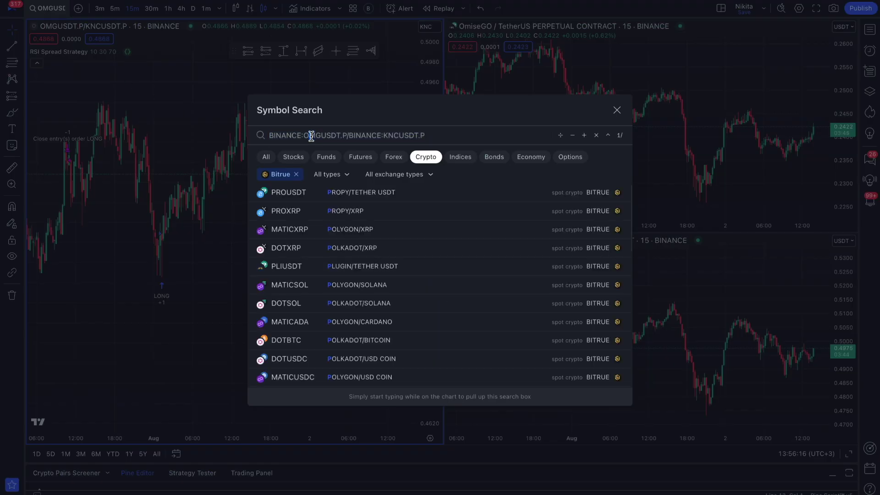
{"action": "double_click", "coordinate": [398, 135]}
{"action": "left_click", "coordinate": [617, 110]}
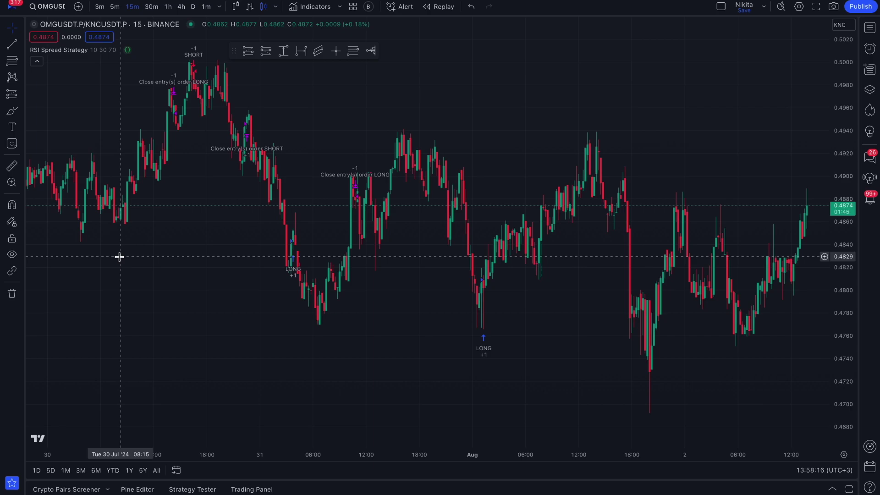
{"action": "mouse_move", "coordinate": [59, 51]}
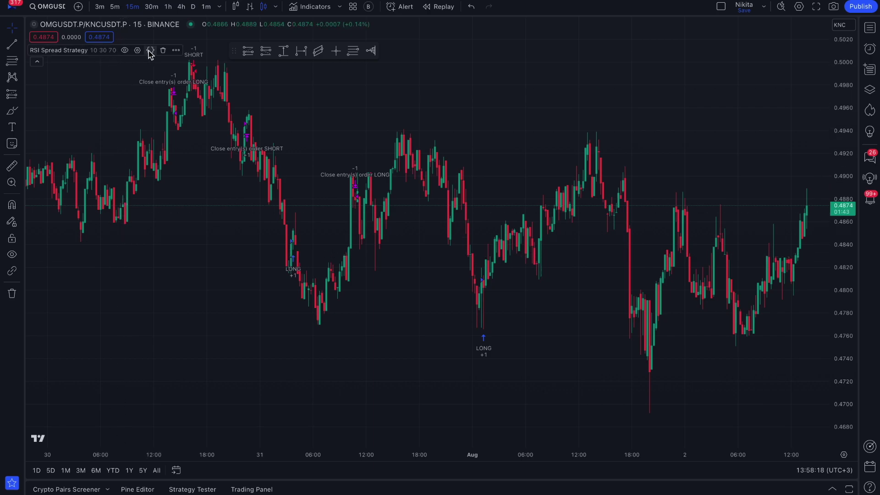
- Show the strategy in an enlarged Pine Editor and highlight the rsi and cu variables
{"action": "left_click", "coordinate": [150, 49]}
{"action": "left_click_drag", "start_coordinate": [288, 257], "coordinate": [250, 108]}
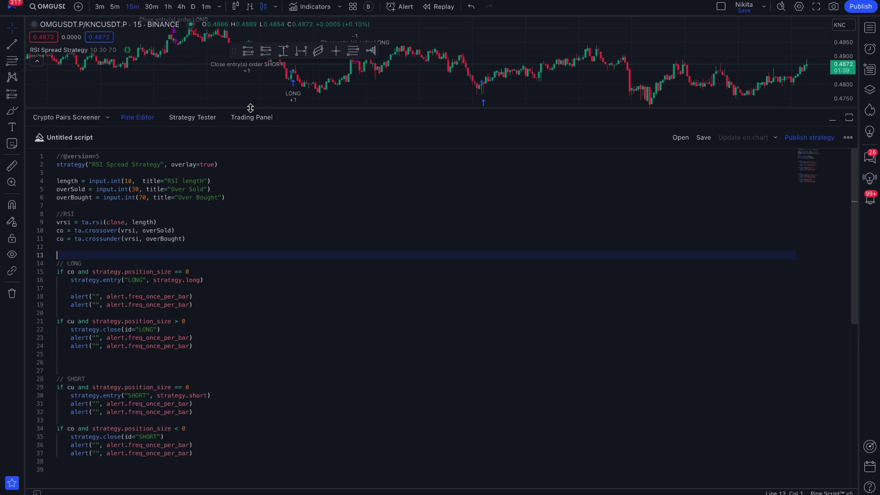
{"action": "double_click", "coordinate": [97, 222]}
{"action": "double_click", "coordinate": [60, 238]}
{"action": "left_click", "coordinate": [60, 247]}
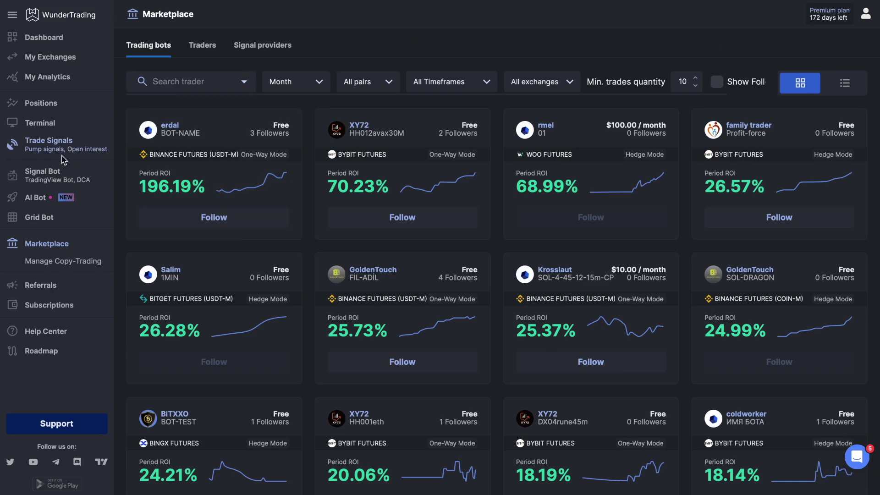
- Go to WunderTrading's Signal Bot list from the sidebar
{"action": "left_click", "coordinate": [40, 179]}
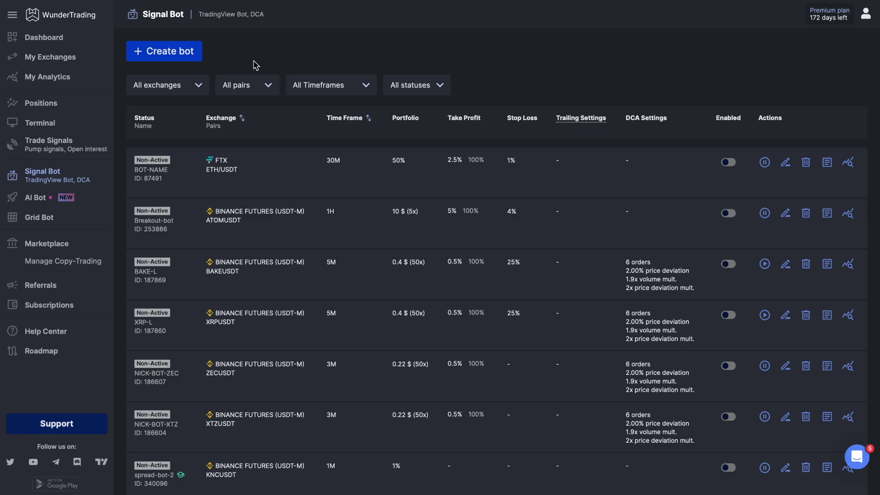
- Create a TradingView-type signal bot named OMG-BOT with paper trading enabled
{"action": "left_click", "coordinate": [172, 58]}
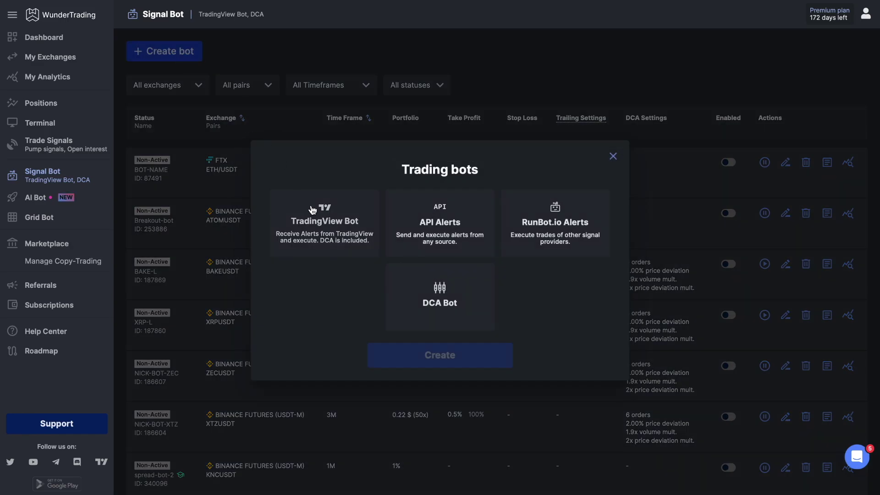
{"action": "left_click", "coordinate": [324, 215]}
{"action": "left_click", "coordinate": [441, 357]}
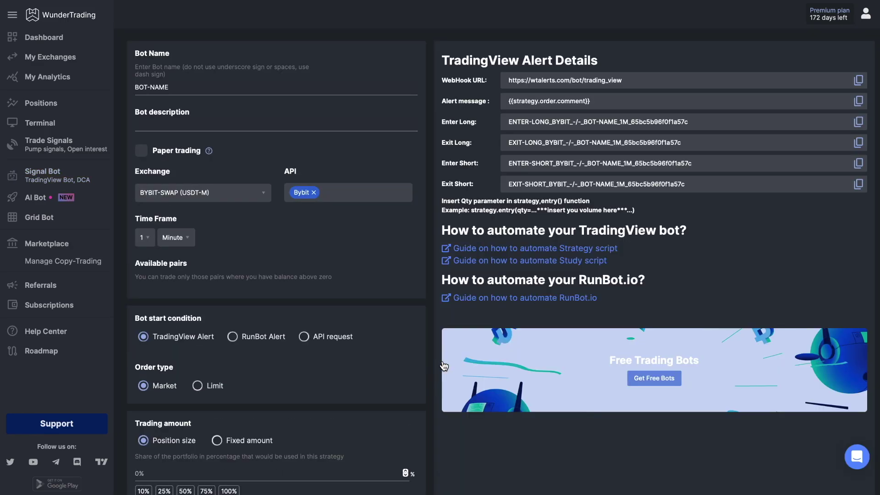
{"action": "triple_click", "coordinate": [173, 87]}
{"action": "type", "text": "OMG"}
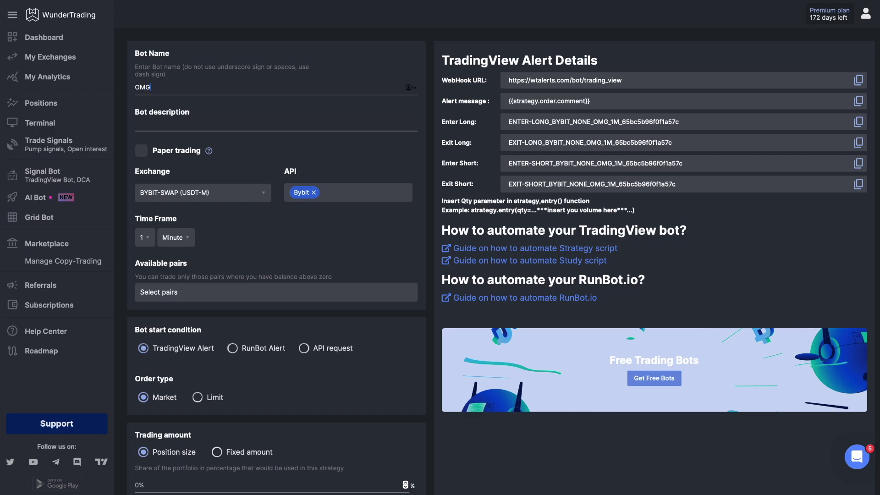
{"action": "type", "text": "-BOT"}
{"action": "left_click", "coordinate": [169, 151]}
- Give OMG-BOT the OMGUSDT pair, 10% position size and 1x leverage
{"action": "left_click", "coordinate": [183, 292]}
{"action": "type", "text": "omg"}
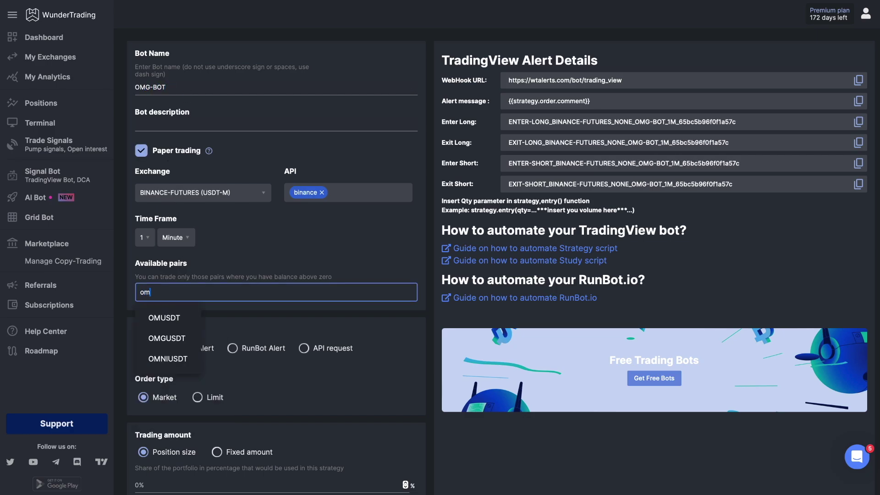
{"action": "left_click", "coordinate": [191, 317]}
{"action": "scroll", "coordinate": [191, 320], "scroll_direction": "down", "scroll_amount": 3}
{"action": "left_click", "coordinate": [143, 365]}
{"action": "left_click", "coordinate": [141, 414]}
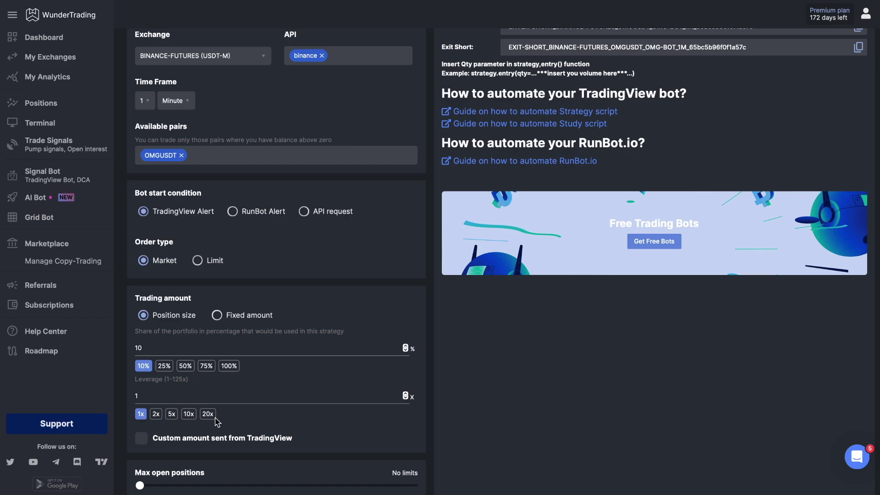
- Save OMG-BOT and leave it waiting for a signal
{"action": "scroll", "coordinate": [294, 419], "scroll_direction": "down", "scroll_amount": 1}
{"action": "scroll", "coordinate": [294, 419], "scroll_direction": "down", "scroll_amount": 9}
{"action": "scroll", "coordinate": [294, 420], "scroll_direction": "down", "scroll_amount": 2}
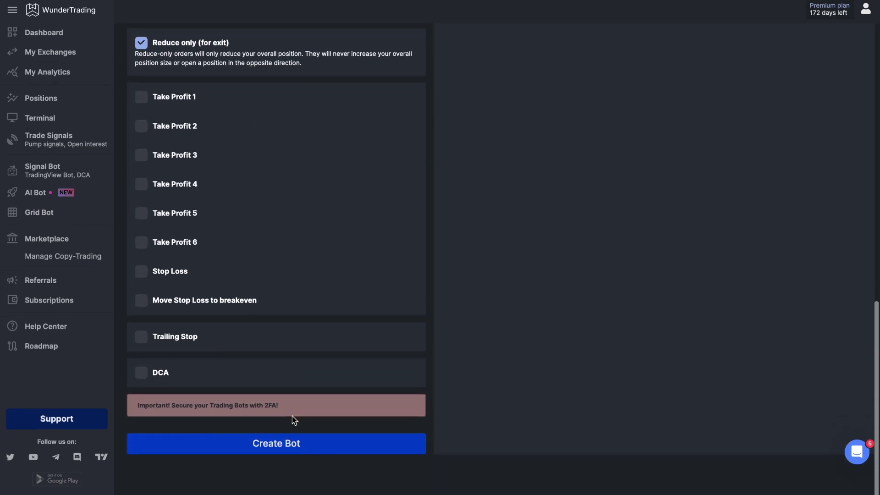
{"action": "left_click", "coordinate": [279, 453]}
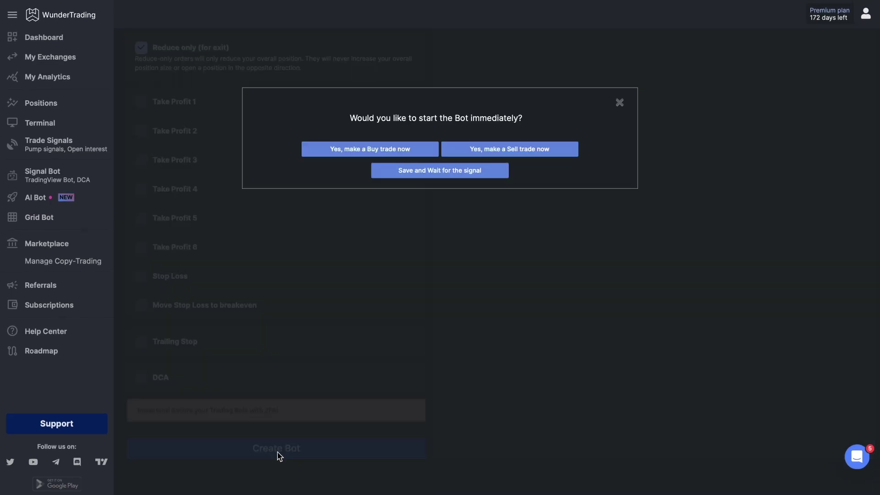
{"action": "left_click", "coordinate": [456, 170]}
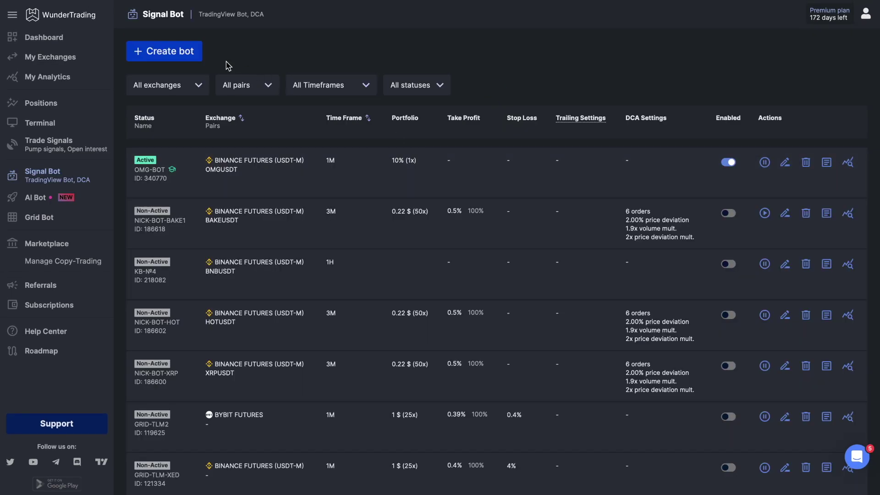
- Create a second TradingView-type signal bot named KNC-BOT with paper trading enabled
{"action": "left_click", "coordinate": [185, 51]}
{"action": "left_click", "coordinate": [341, 211]}
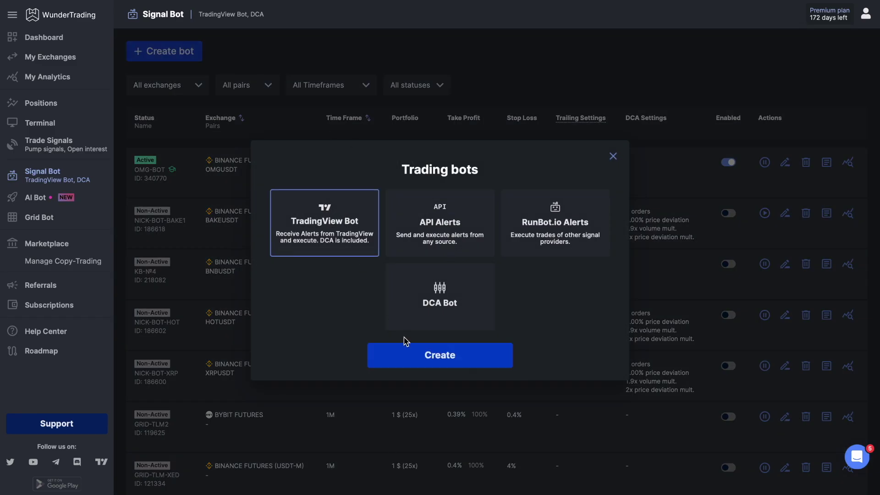
{"action": "left_click", "coordinate": [409, 357]}
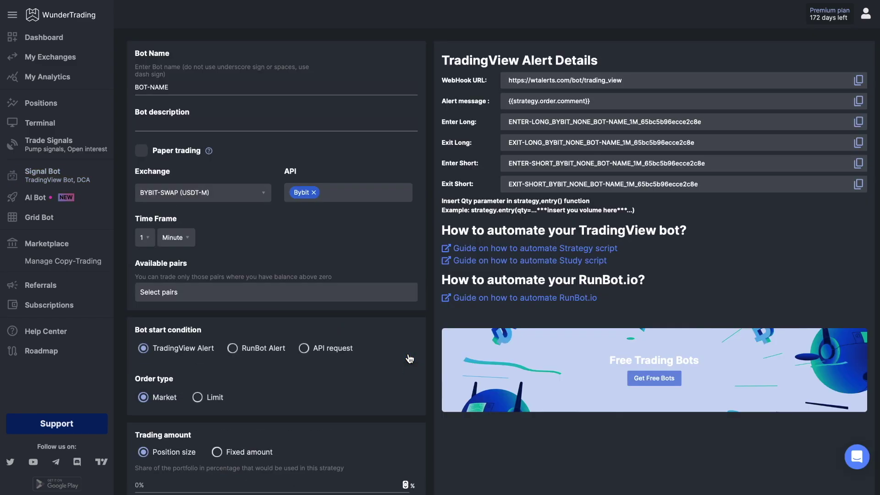
{"action": "left_click", "coordinate": [193, 89]}
{"action": "type", "text": "KNC-BOT"}
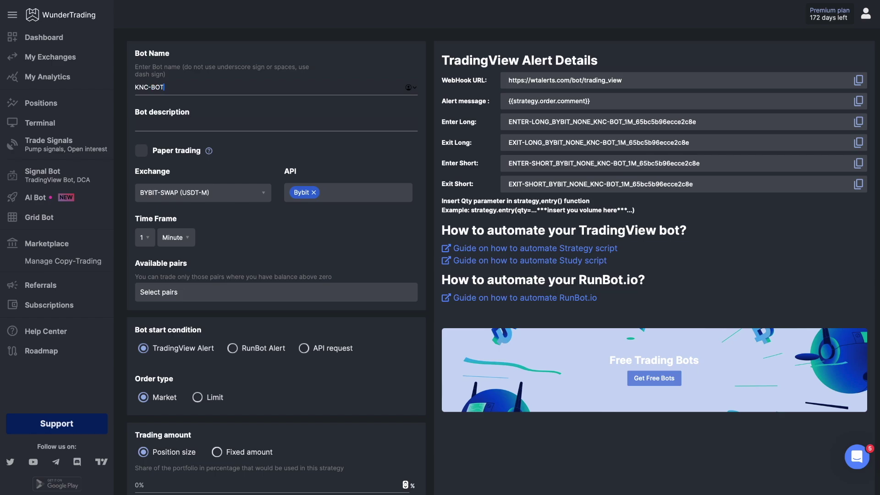
{"action": "left_click", "coordinate": [141, 150]}
- Add KNCUSDT as KNC-BOT's trading pair and review its settings
{"action": "left_click", "coordinate": [182, 292]}
{"action": "type", "text": "kn"}
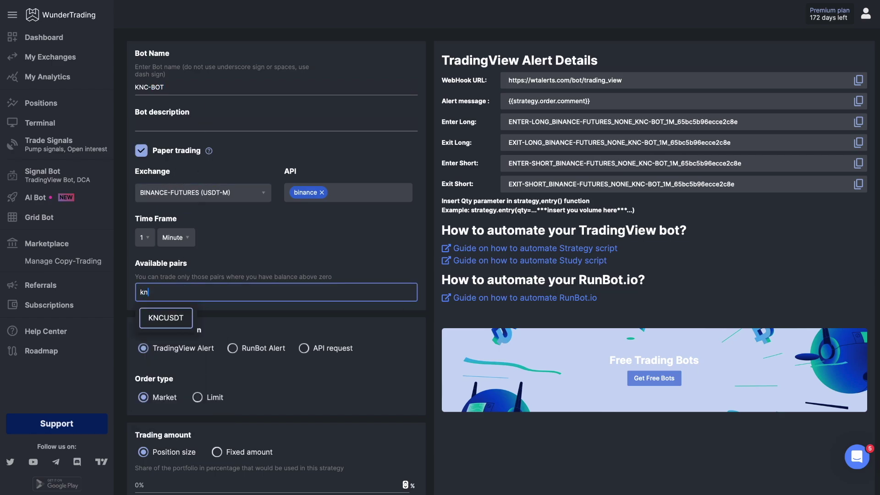
{"action": "left_click", "coordinate": [182, 327]}
{"action": "scroll", "coordinate": [216, 284], "scroll_direction": "down", "scroll_amount": 3}
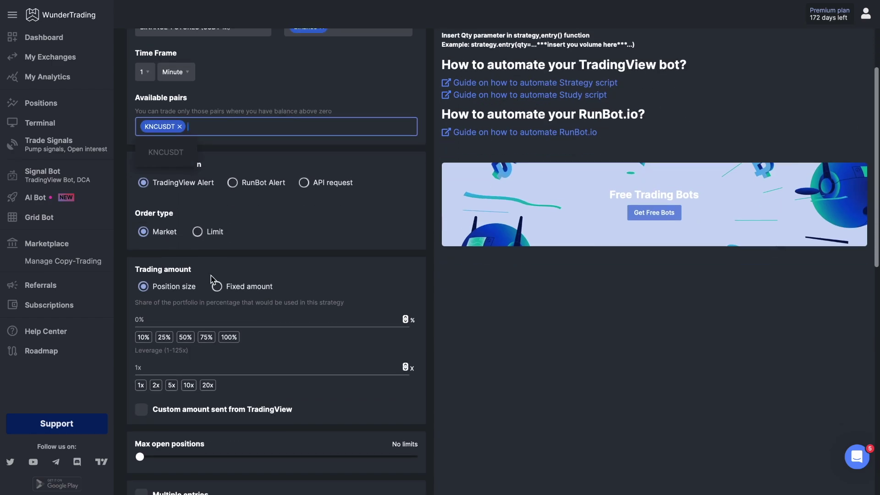
{"action": "scroll", "coordinate": [215, 320], "scroll_direction": "down", "scroll_amount": 10}
{"action": "scroll", "coordinate": [291, 243], "scroll_direction": "up", "scroll_amount": 3}
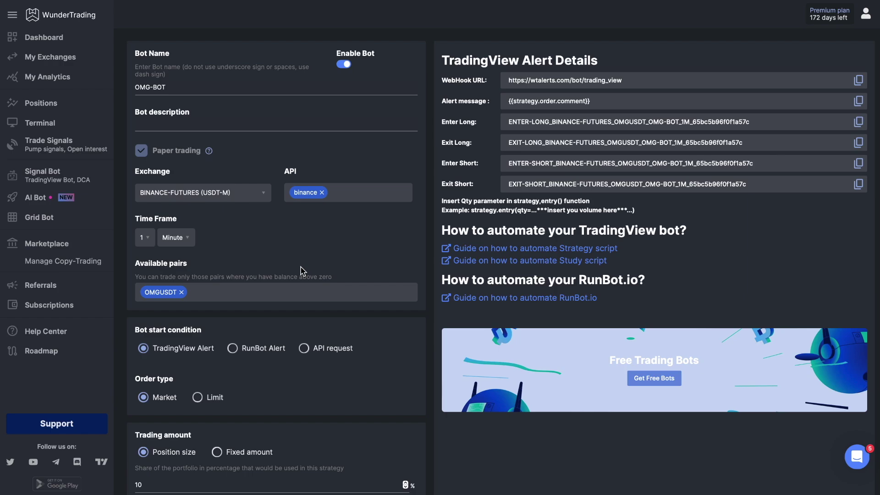
- Update OMG-BOT's settings and keep it waiting for the signal
{"action": "scroll", "coordinate": [301, 270], "scroll_direction": "down", "scroll_amount": 2}
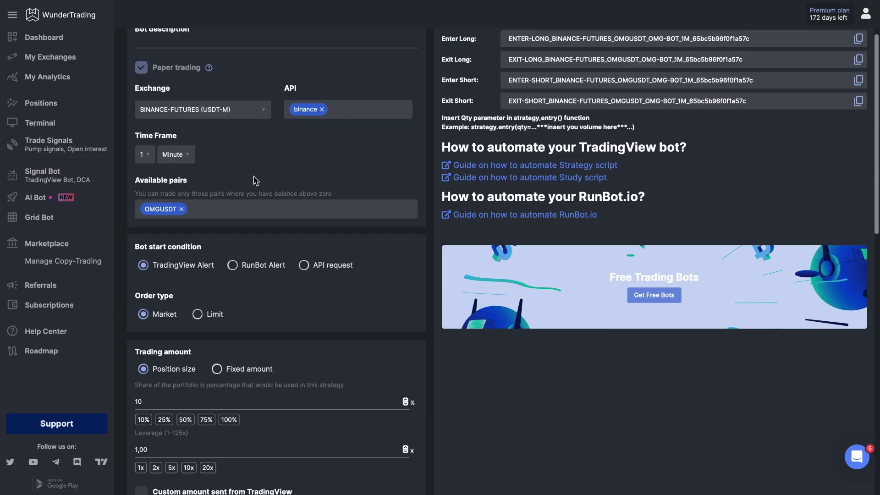
{"action": "scroll", "coordinate": [255, 179], "scroll_direction": "down", "scroll_amount": 10}
{"action": "left_click", "coordinate": [275, 443]}
{"action": "left_click", "coordinate": [413, 171]}
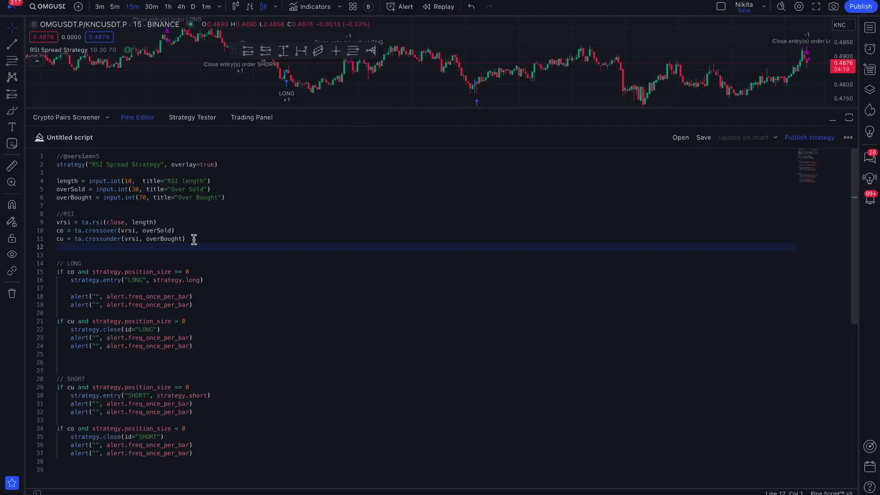
- Highlight the RSI, crossover, long-entry order and long-entry alert lines in the Pine code
{"action": "left_click_drag", "start_coordinate": [193, 240], "coordinate": [53, 222]}
{"action": "left_click", "coordinate": [85, 213]}
{"action": "left_click", "coordinate": [71, 272]}
{"action": "left_click", "coordinate": [202, 273]}
{"action": "left_click_drag", "start_coordinate": [71, 280], "coordinate": [197, 287]}
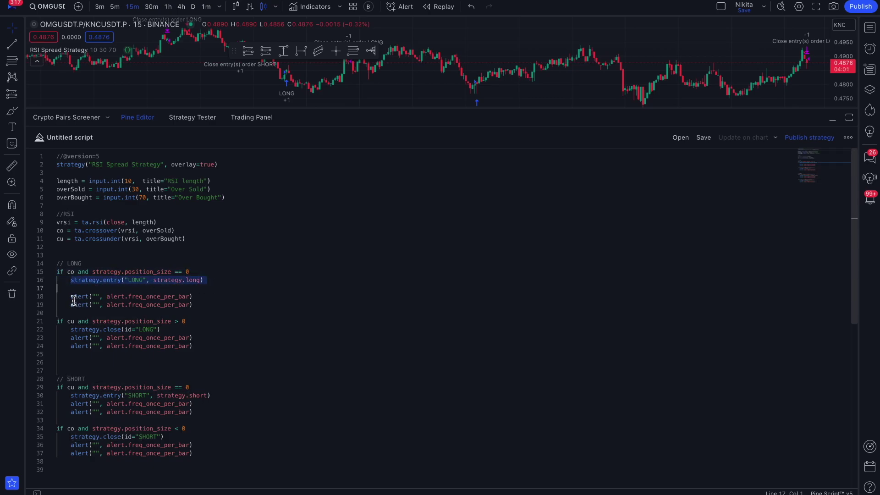
{"action": "left_click_drag", "start_coordinate": [71, 298], "coordinate": [197, 305]}
{"action": "left_click", "coordinate": [203, 306]}
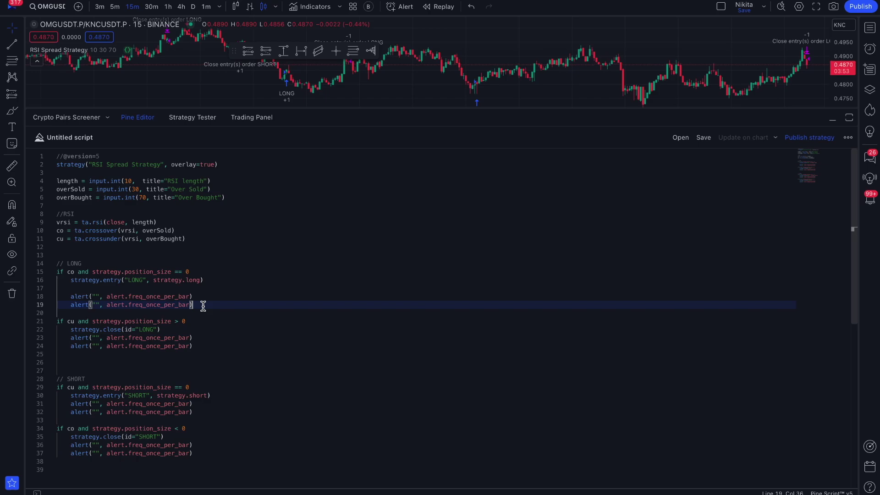
{"action": "left_click", "coordinate": [197, 330]}
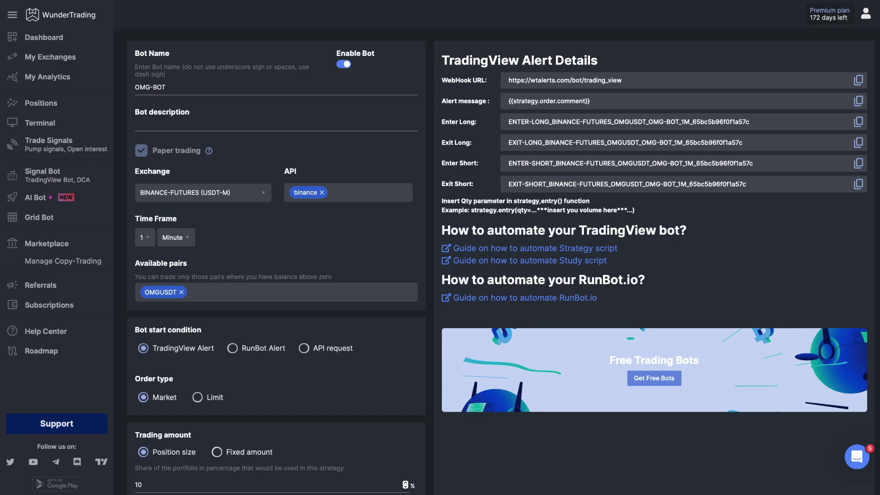
- Paste OMG-BOT's Enter Long and KNC-BOT's Enter Short messages into the long-entry alerts
{"action": "left_click", "coordinate": [858, 123]}
{"action": "key", "text": "alt+Tab"}
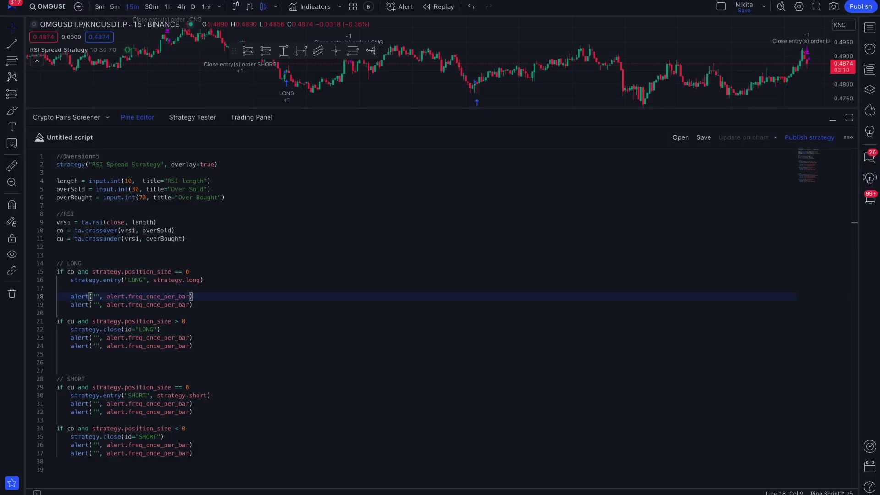
{"action": "key", "text": "ctrl+v"}
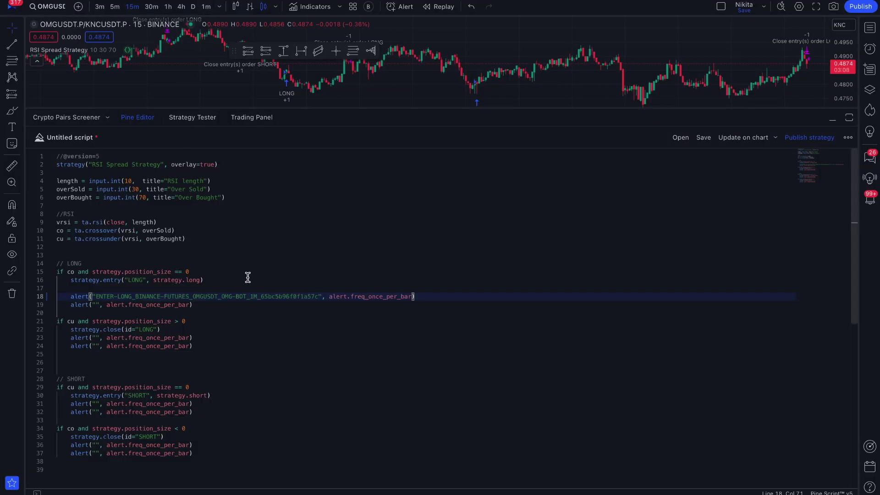
{"action": "left_click", "coordinate": [248, 278]}
{"action": "key", "text": "alt+Tab"}
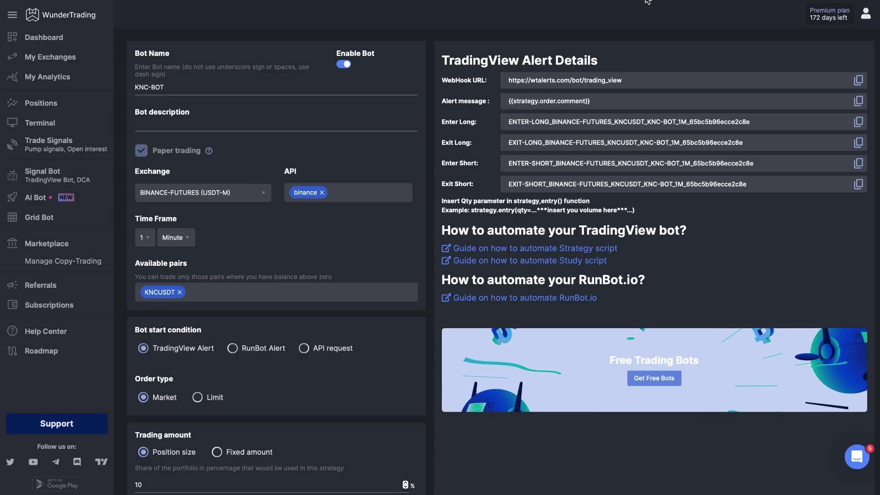
{"action": "left_click", "coordinate": [857, 164]}
{"action": "key", "text": "alt+Tab"}
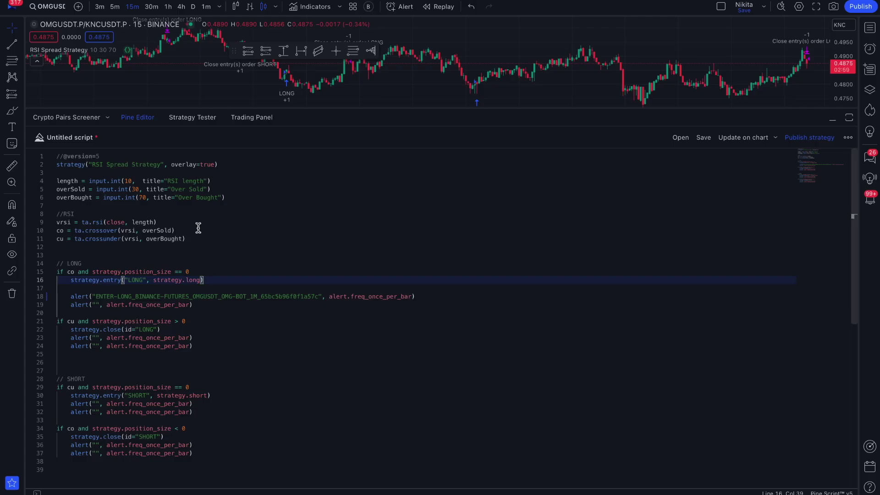
{"action": "left_click", "coordinate": [93, 304]}
{"action": "key", "text": "ctrl+v"}
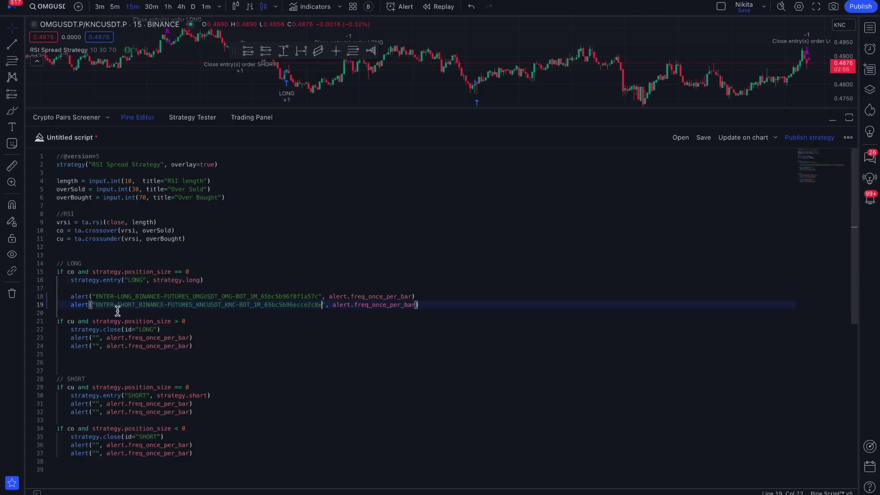
- Paste OMG-BOT's Exit Long and KNC-BOT's Exit Short messages into lines 23 and 24
{"action": "key", "text": "alt+Tab"}
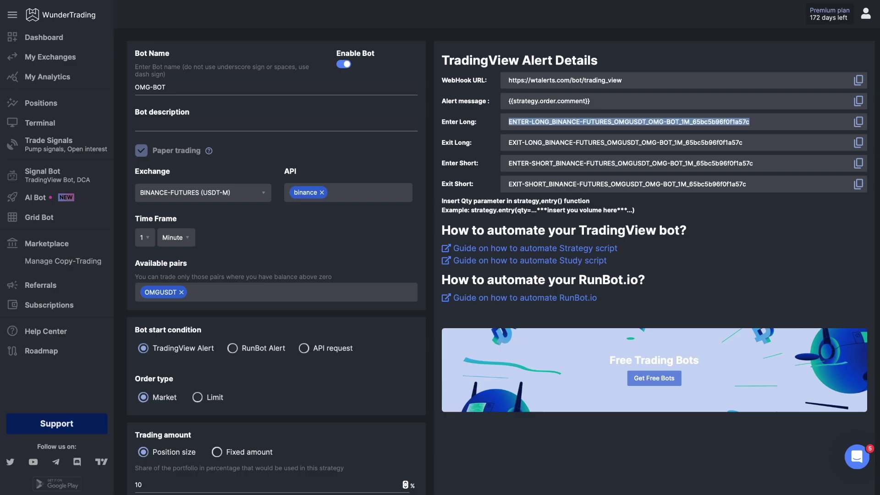
{"action": "left_click", "coordinate": [859, 144]}
{"action": "key", "text": "alt+Tab"}
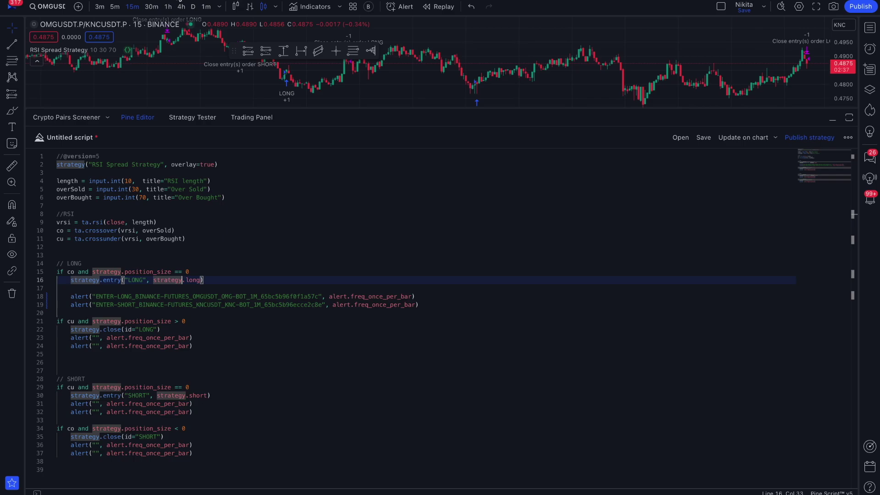
{"action": "left_click", "coordinate": [95, 338]}
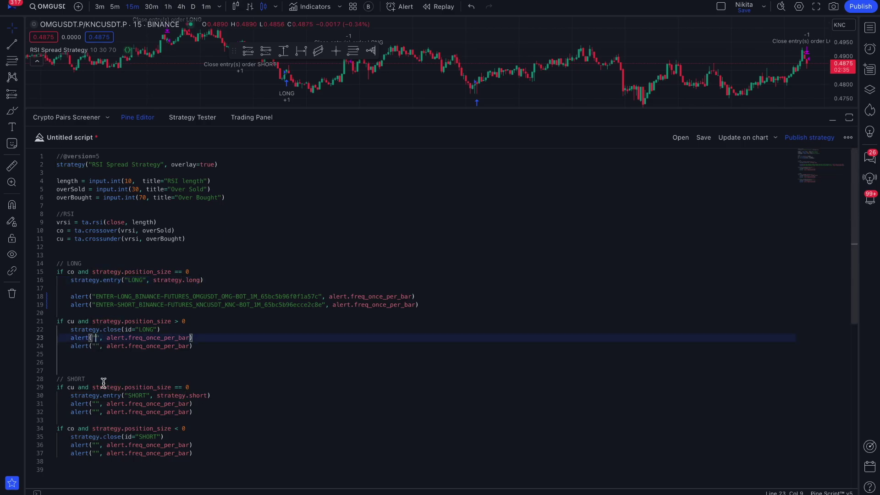
{"action": "key", "text": "ctrl+v"}
{"action": "left_click", "coordinate": [138, 370]}
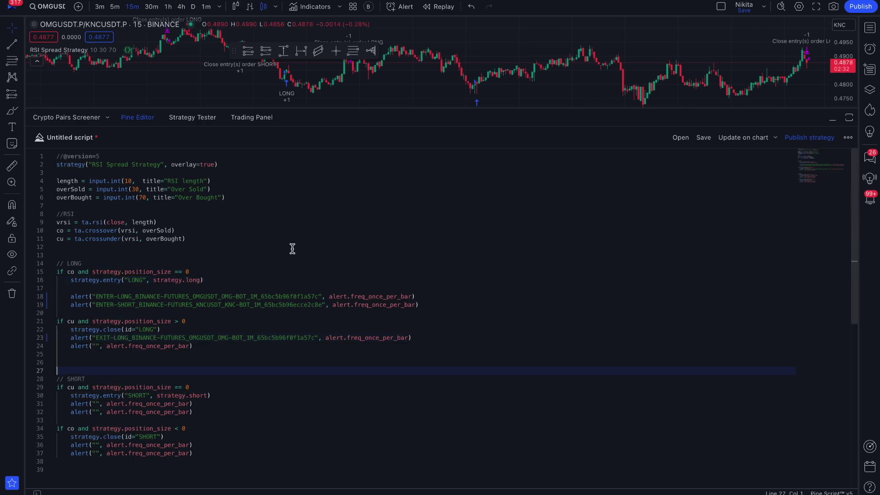
{"action": "key", "text": "alt+Tab"}
{"action": "left_click", "coordinate": [858, 185]}
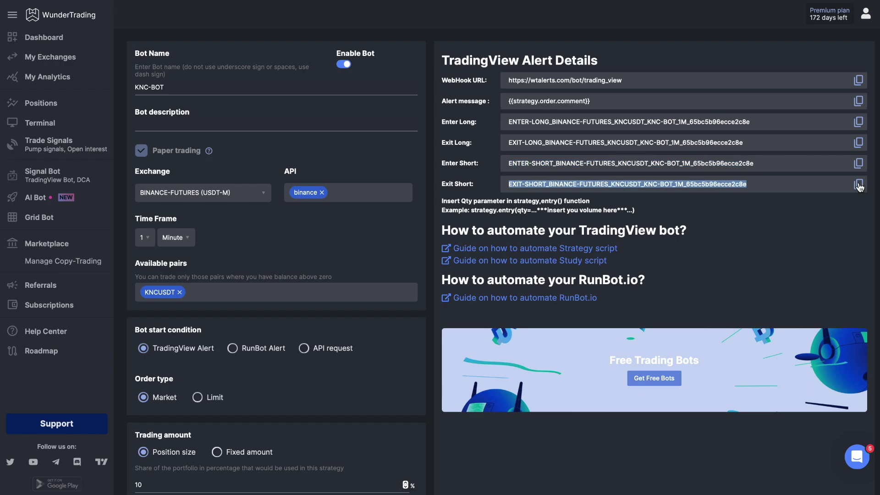
{"action": "key", "text": "alt+Tab"}
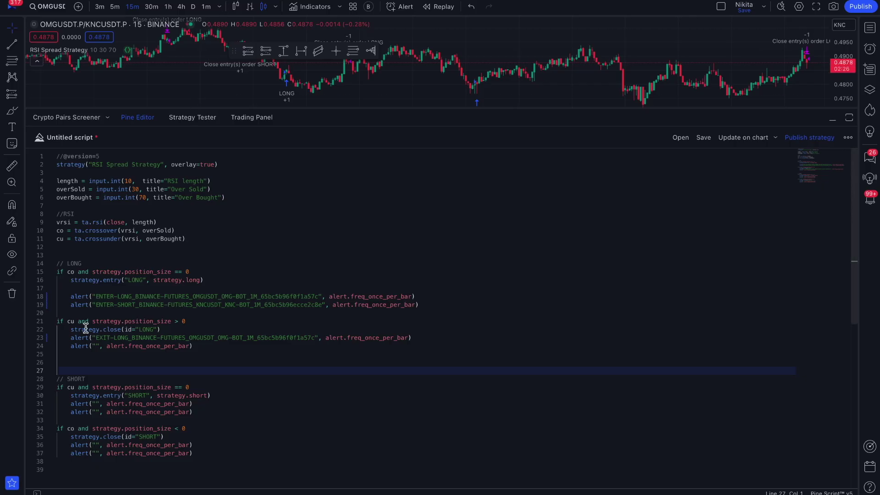
{"action": "left_click", "coordinate": [94, 346]}
{"action": "key", "text": "ctrl+v"}
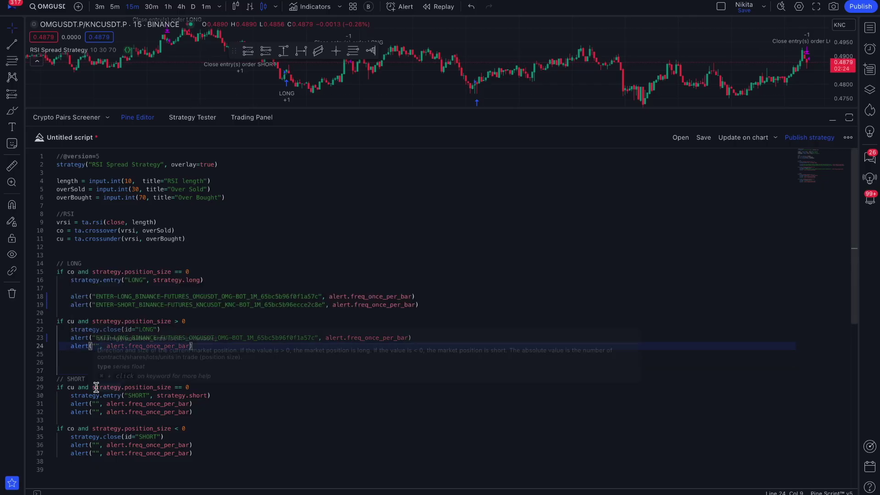
{"action": "left_click", "coordinate": [145, 370]}
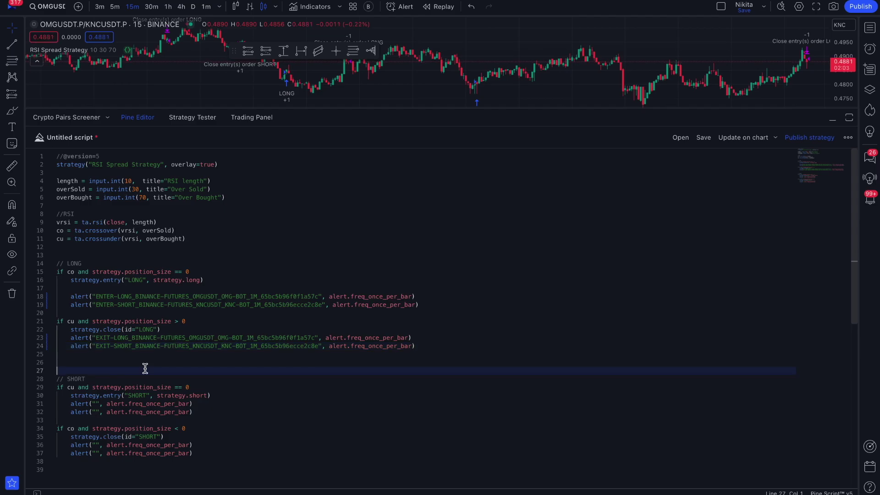
{"action": "key", "text": "alt+Tab"}
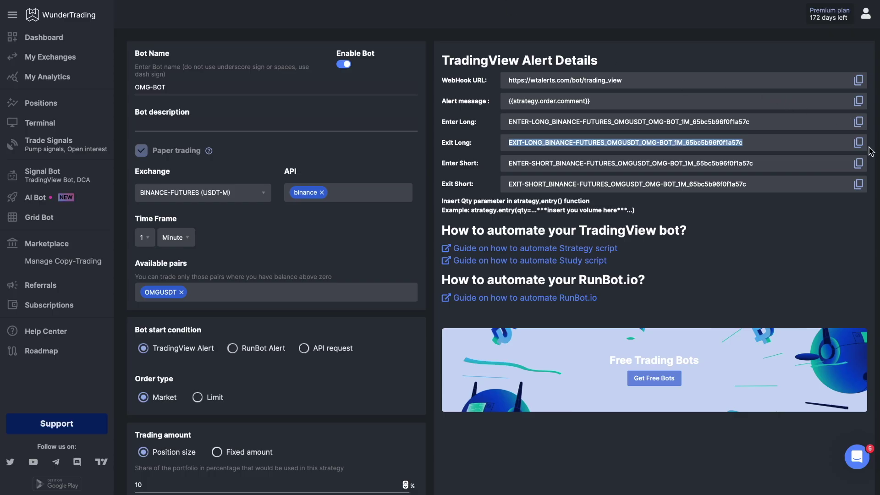
- Paste OMG-BOT's Enter Short and KNC-BOT's Enter Long messages into lines 31 and 32
{"action": "left_click", "coordinate": [858, 163]}
{"action": "key", "text": "alt+Tab"}
{"action": "left_click", "coordinate": [93, 403]}
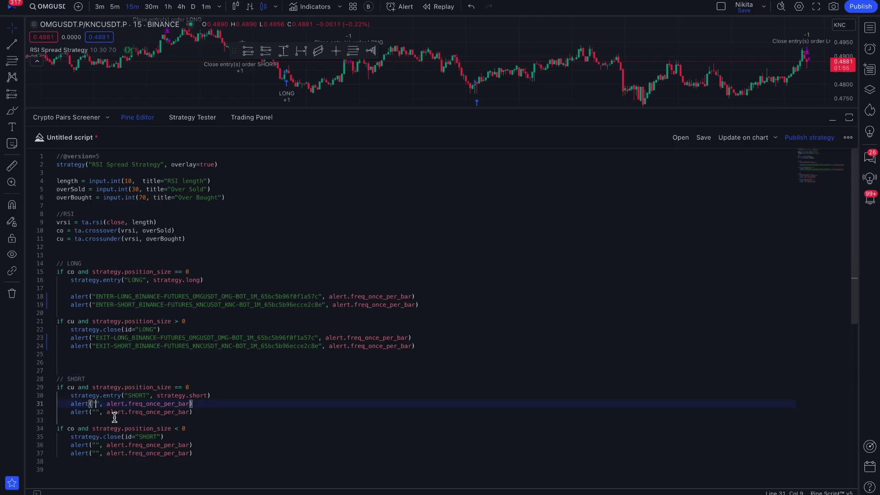
{"action": "key", "text": "ctrl+v"}
{"action": "key", "text": "alt+Tab"}
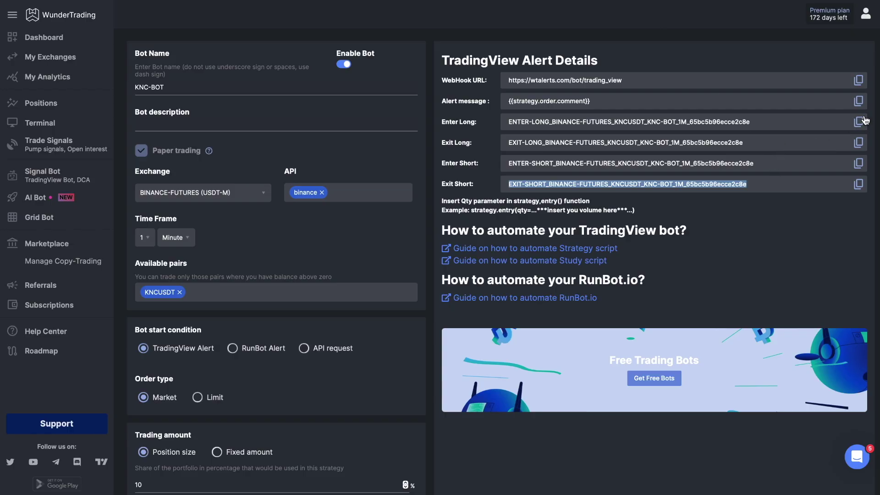
{"action": "left_click", "coordinate": [857, 122]}
{"action": "key", "text": "alt+Tab"}
{"action": "left_click", "coordinate": [94, 411]}
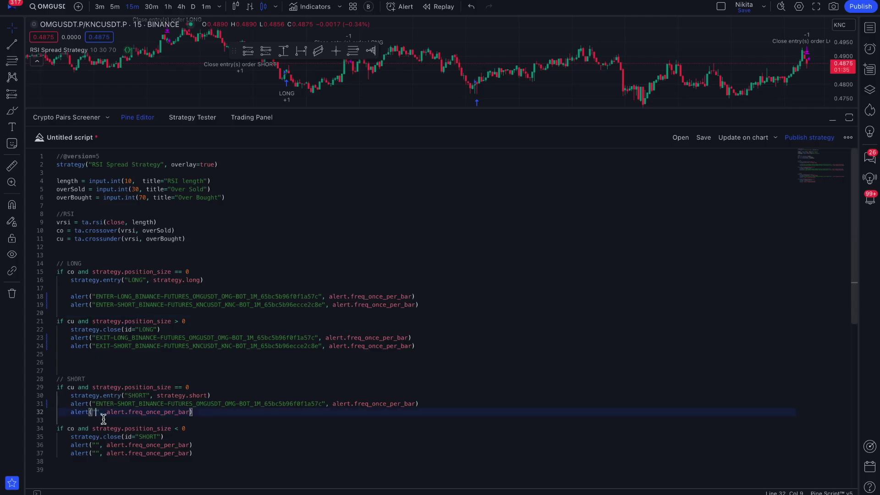
{"action": "key", "text": "ctrl+v"}
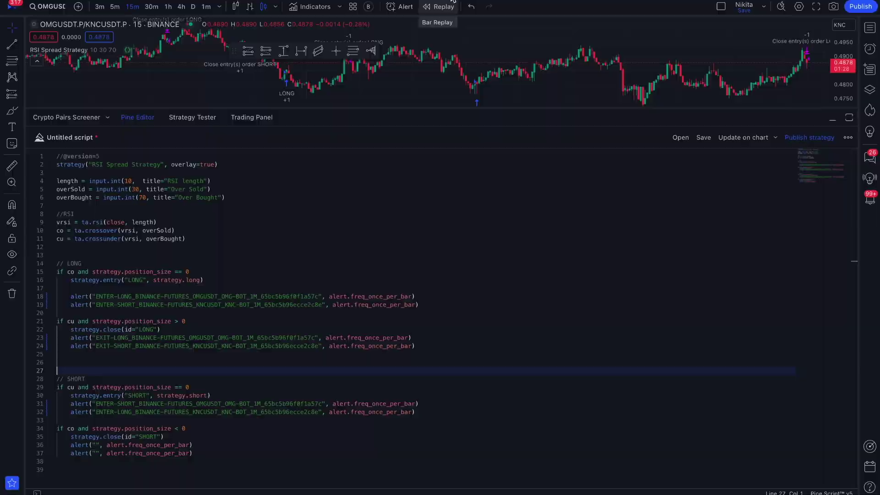
- Paste OMG-BOT's Exit Short and KNC-BOT's Exit Long messages into lines 36 and 37
{"action": "key", "text": "alt+Tab"}
{"action": "left_click", "coordinate": [857, 183]}
{"action": "key", "text": "alt+Tab"}
{"action": "left_click", "coordinate": [98, 444]}
{"action": "key", "text": "ctrl+v"}
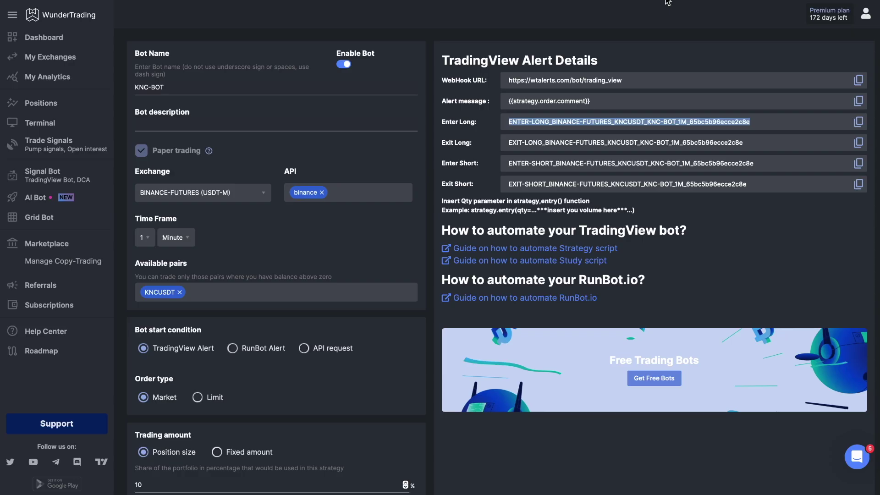
{"action": "key", "text": "alt+Tab"}
{"action": "left_click", "coordinate": [858, 142]}
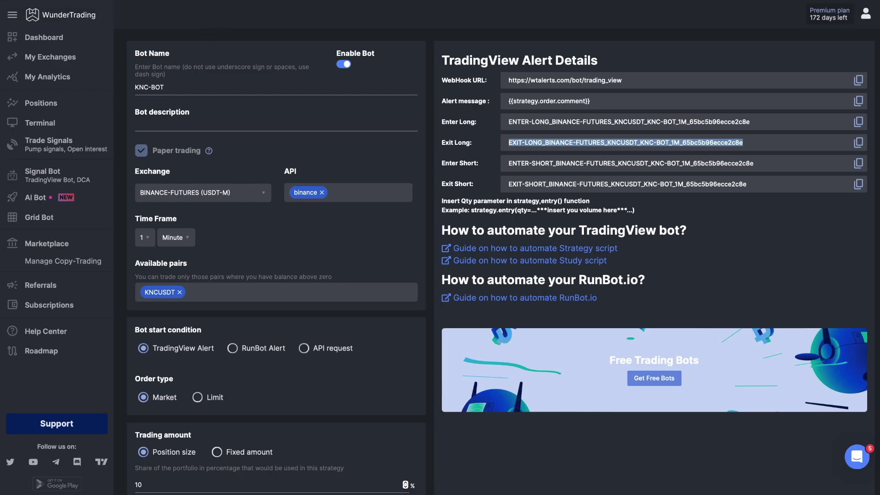
{"action": "key", "text": "alt+Tab"}
{"action": "left_click", "coordinate": [96, 453]}
{"action": "key", "text": "ctrl+v"}
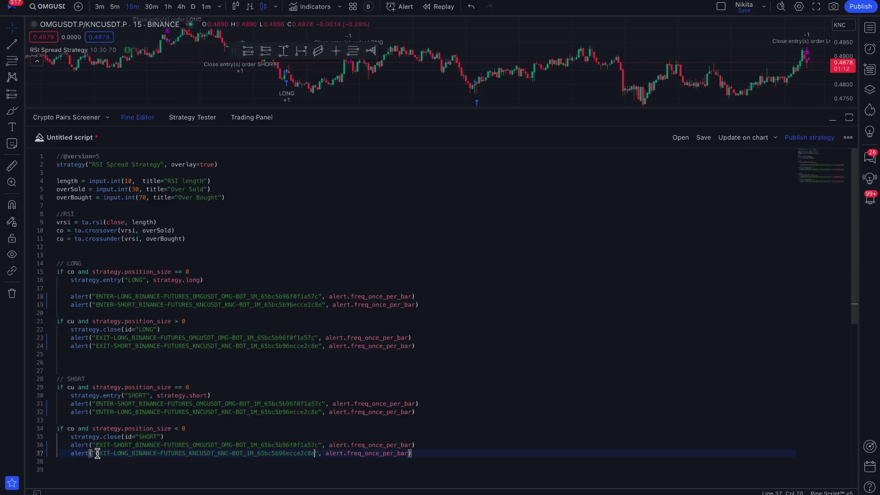
{"action": "left_click", "coordinate": [137, 466]}
- Drag the chart/Pine Editor divider down to enlarge the spread chart
{"action": "left_click_drag", "start_coordinate": [575, 110], "coordinate": [575, 315]}
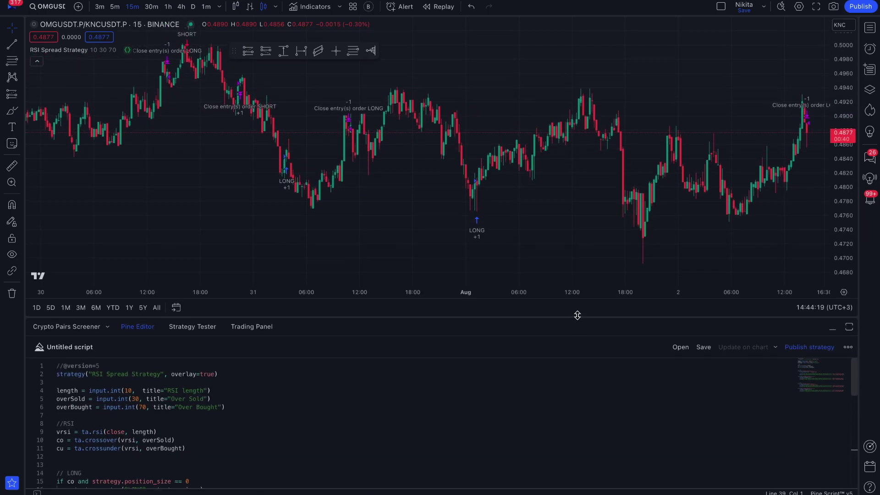
- Create an RSI Spread Strategy alert on alert() function calls only, posting to the WunderTrading webhook URL
{"action": "left_click", "coordinate": [397, 8]}
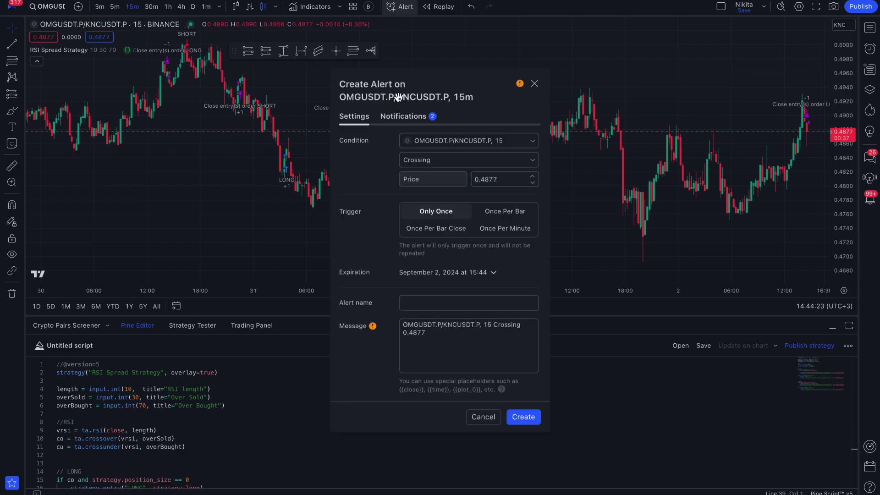
{"action": "left_click", "coordinate": [412, 141]}
{"action": "left_click", "coordinate": [430, 174]}
{"action": "left_click", "coordinate": [435, 159]}
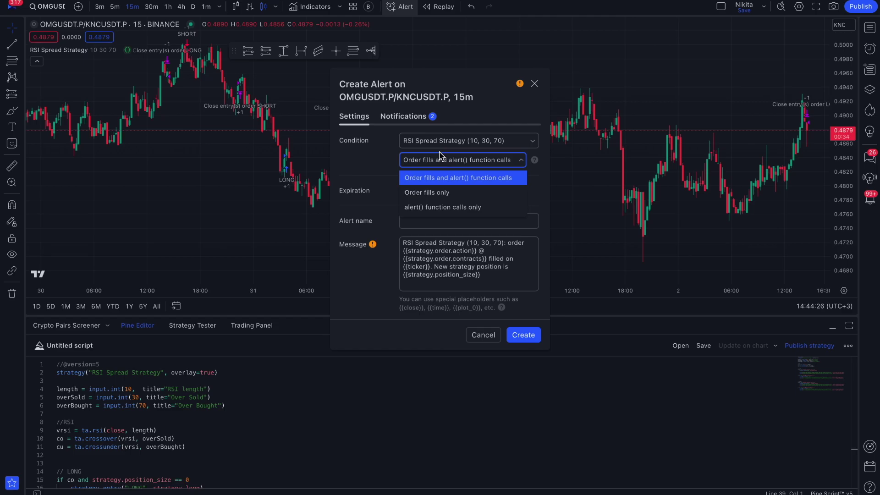
{"action": "left_click", "coordinate": [438, 208]}
{"action": "left_click", "coordinate": [398, 117]}
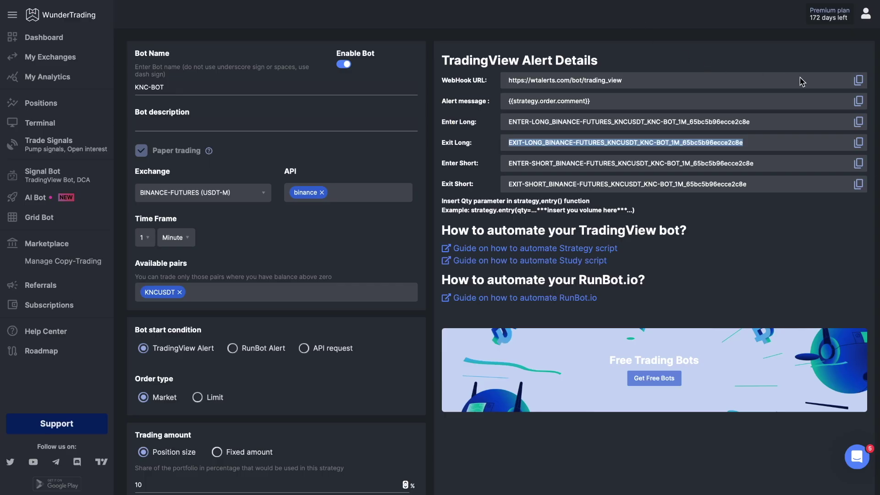
{"action": "left_click", "coordinate": [858, 80]}
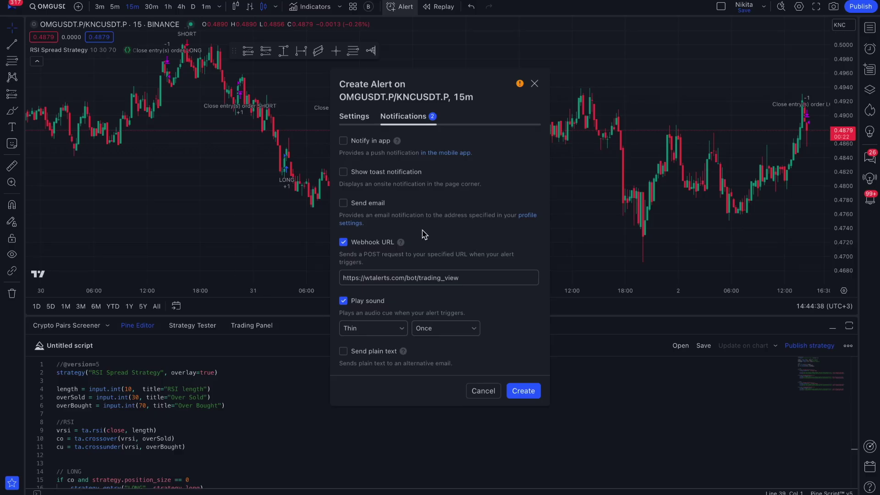
{"action": "key", "text": "ctrl+v"}
{"action": "left_click", "coordinate": [523, 390]}
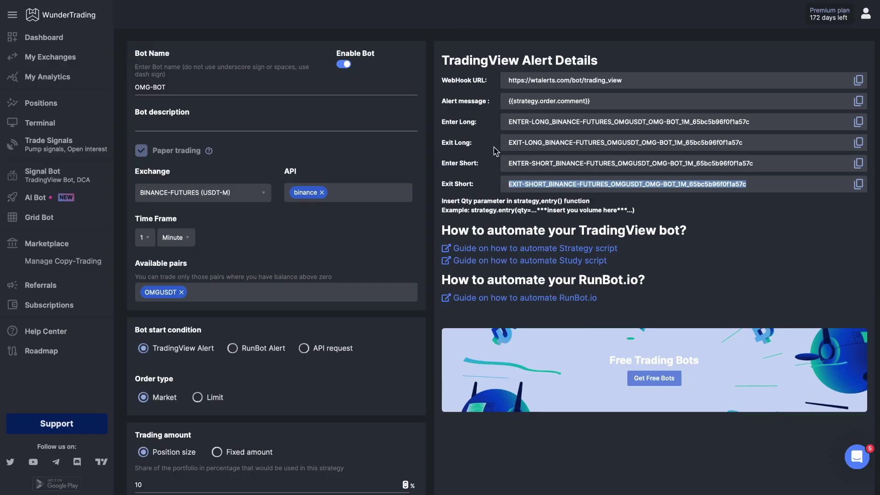
- Update OMG-BOT and save it to wait for the signal
{"action": "scroll", "coordinate": [495, 151], "scroll_direction": "down", "scroll_amount": 10}
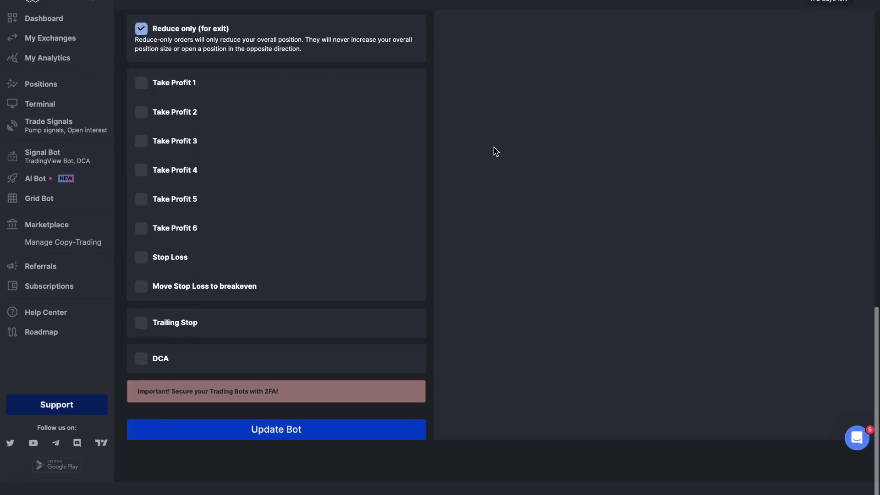
{"action": "left_click", "coordinate": [321, 449]}
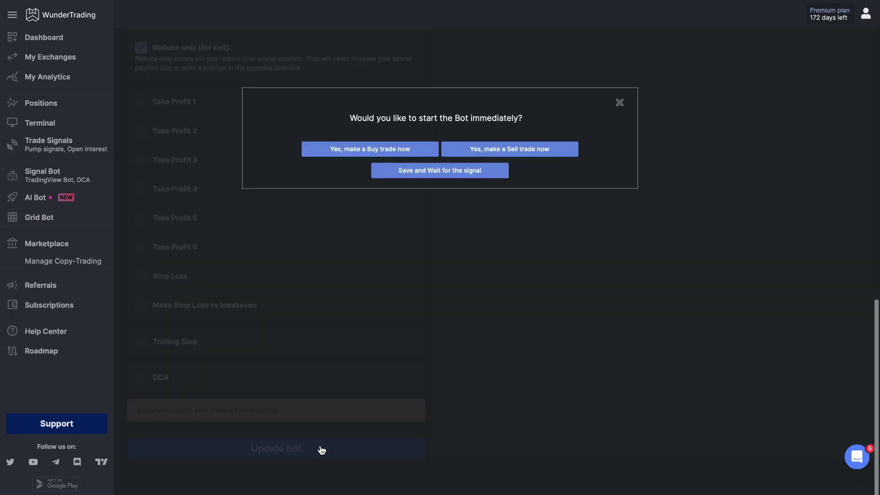
{"action": "left_click", "coordinate": [418, 174]}
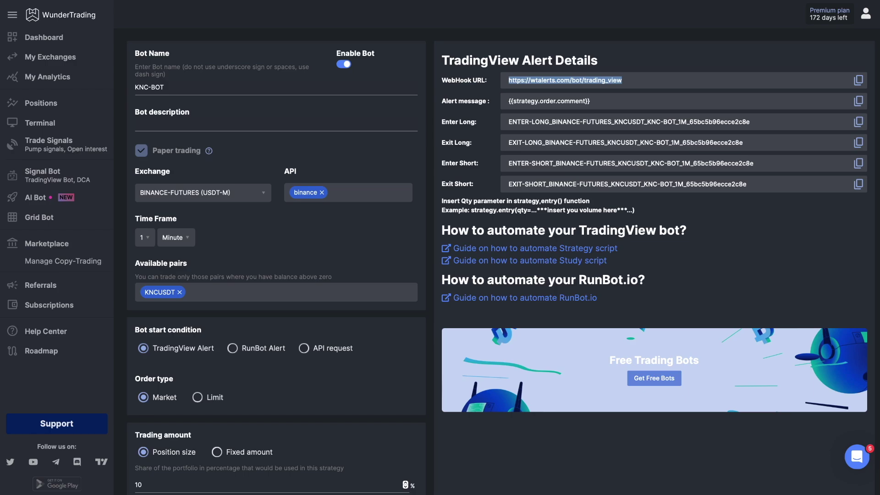
- Update KNC-BOT and save it to wait for the signal
{"action": "scroll", "coordinate": [467, 242], "scroll_direction": "down", "scroll_amount": 10}
{"action": "scroll", "coordinate": [284, 444], "scroll_direction": "down", "scroll_amount": 5}
{"action": "left_click", "coordinate": [247, 456]}
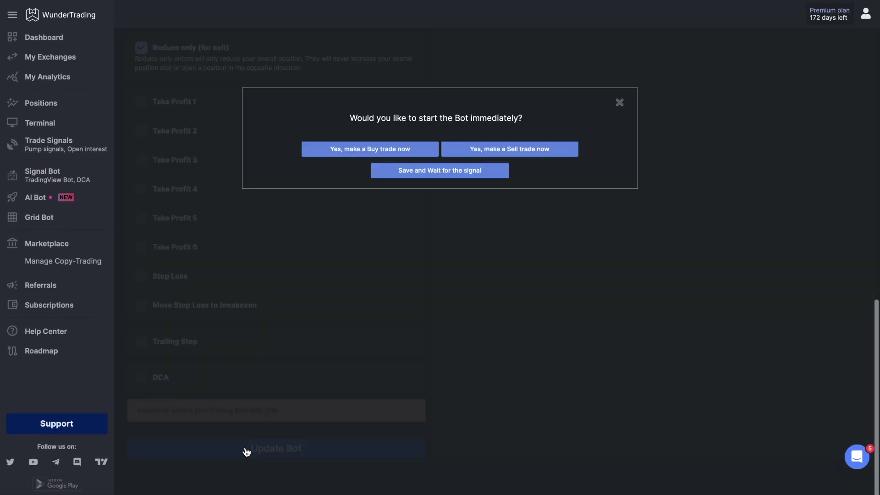
{"action": "left_click", "coordinate": [417, 172]}
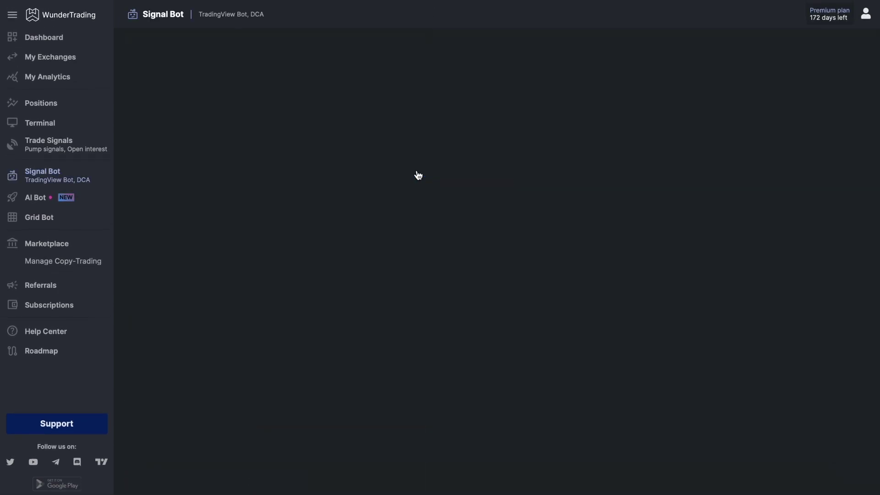